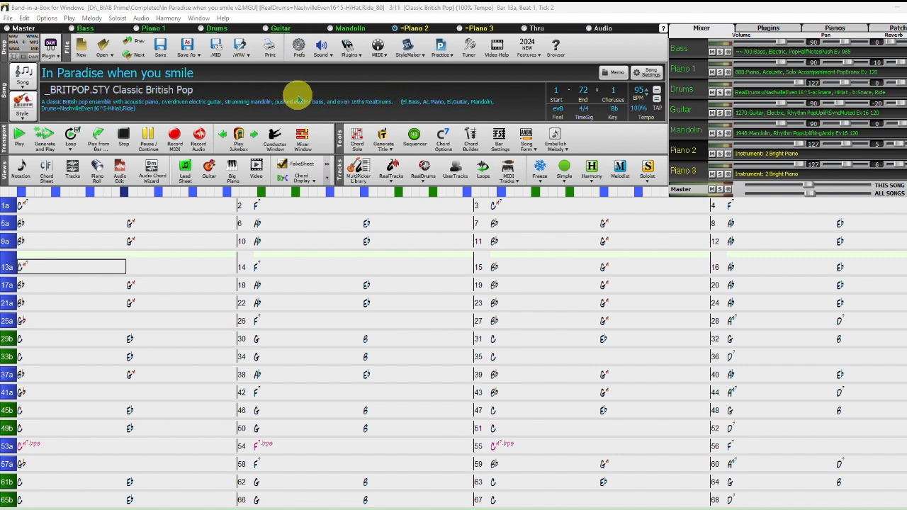
Play the opening bars of the song, stop playback, and view the notation before returning to the chord sheet.
left_click(19, 138)
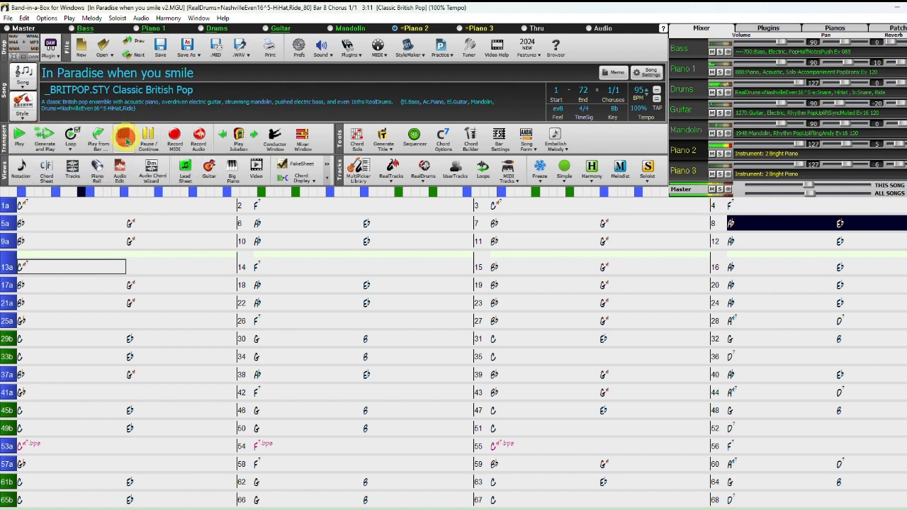
left_click(126, 138)
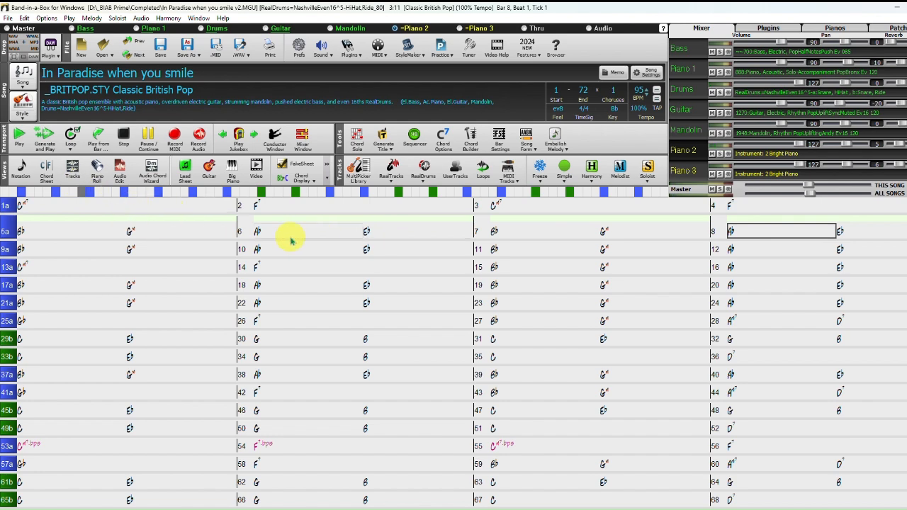
left_click(22, 175)
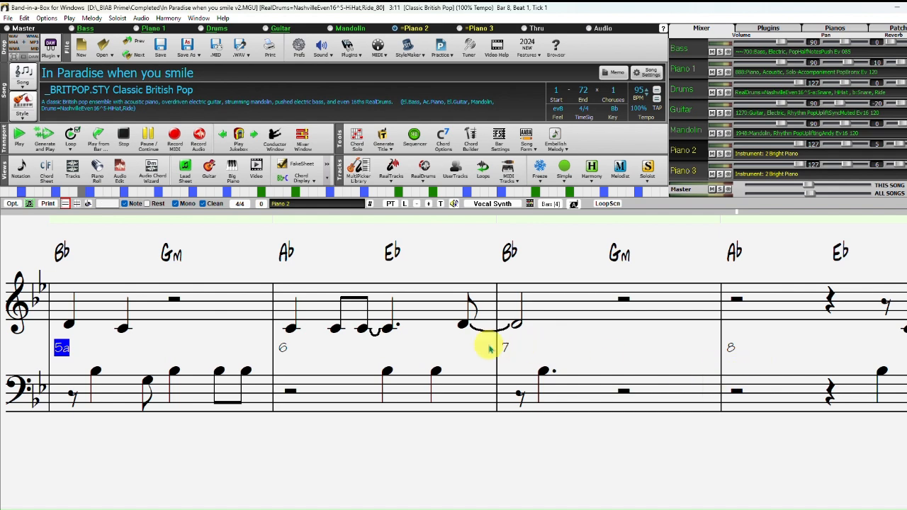
left_click(21, 170)
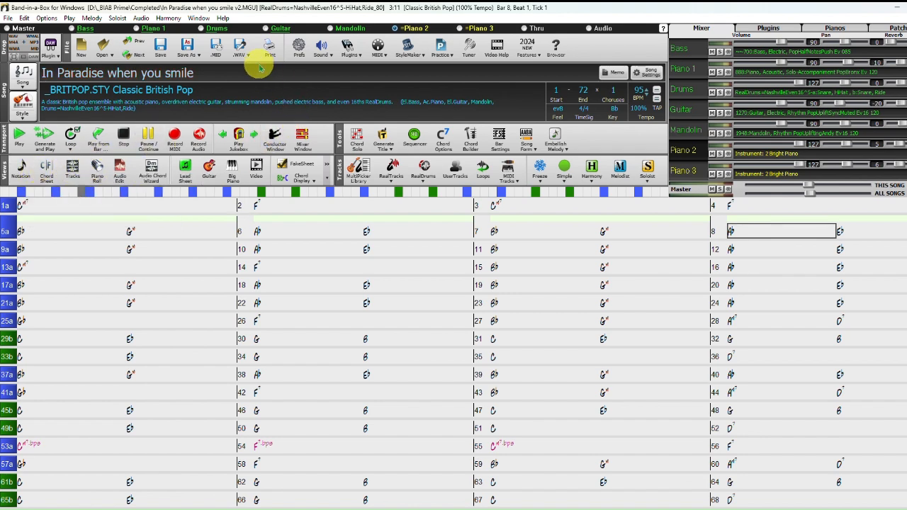
Examine the settings for exporting the song as an audio file and close them without rendering.
left_click(242, 53)
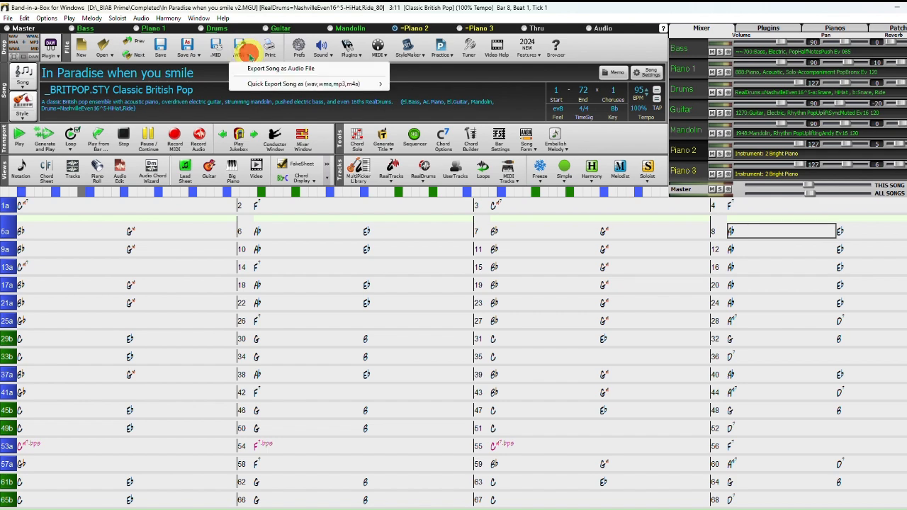
left_click(265, 69)
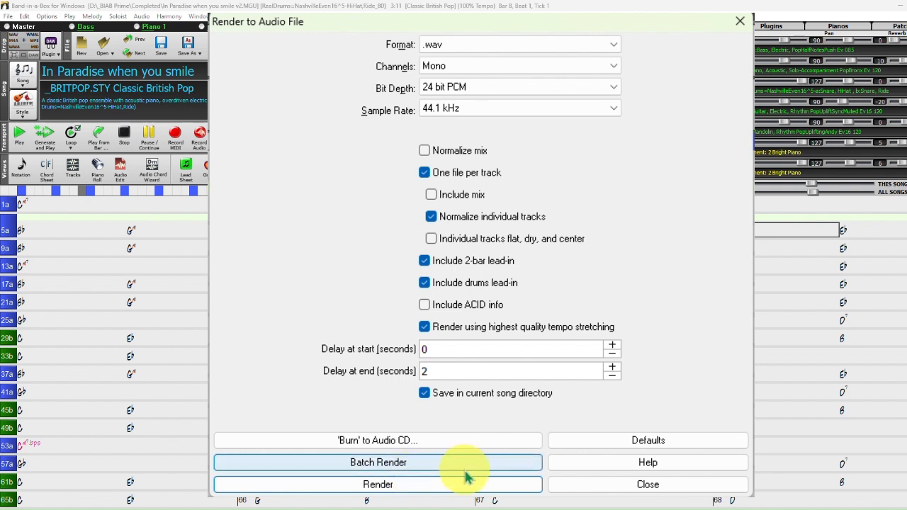
left_click(667, 486)
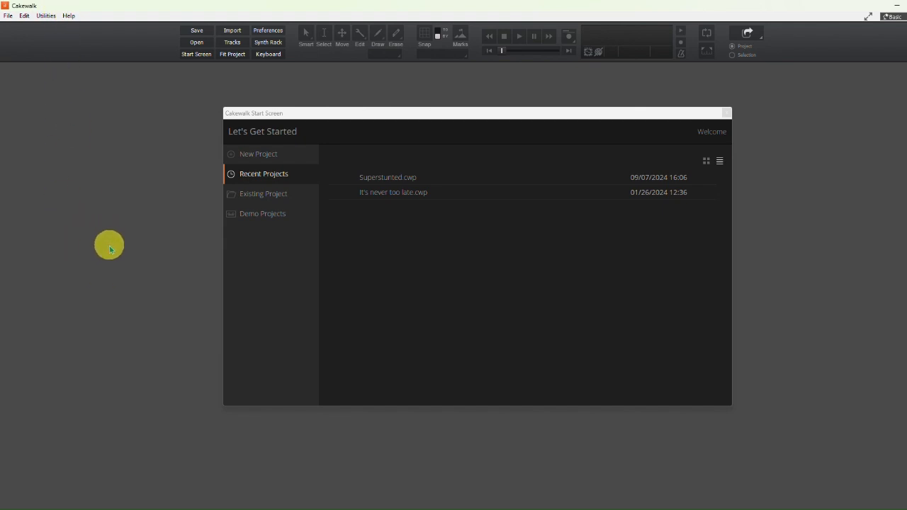
Switch to Cakewalk and create a new project from the "Shell for new songs.cwt" template, bringing its first tracks into view.
left_click(255, 156)
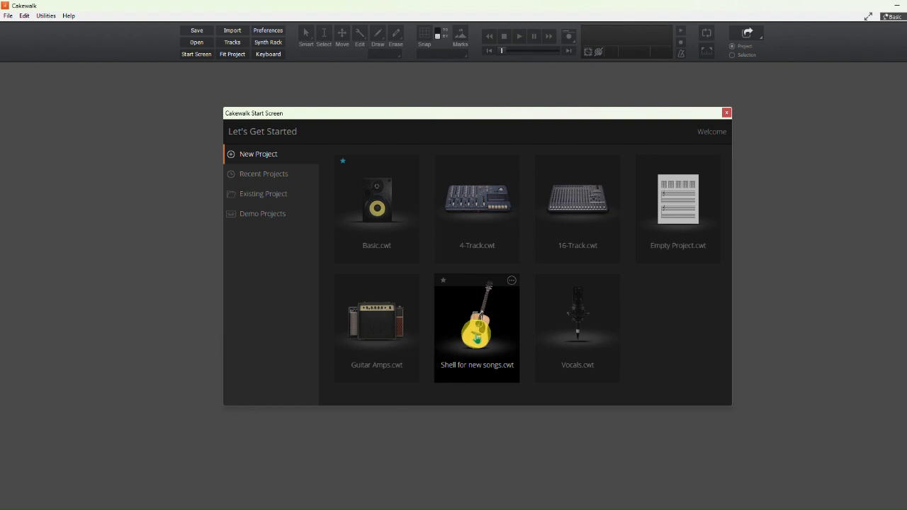
left_click(477, 333)
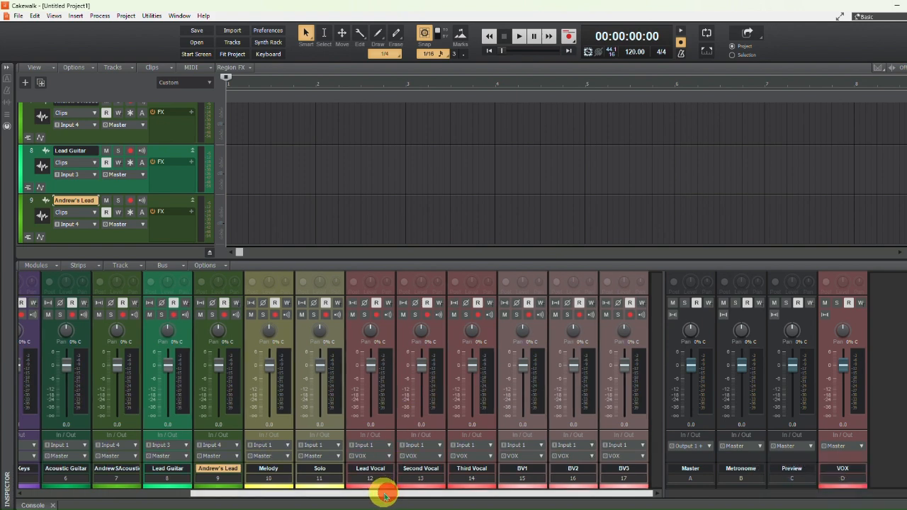
left_click_drag(374, 492, 190, 491)
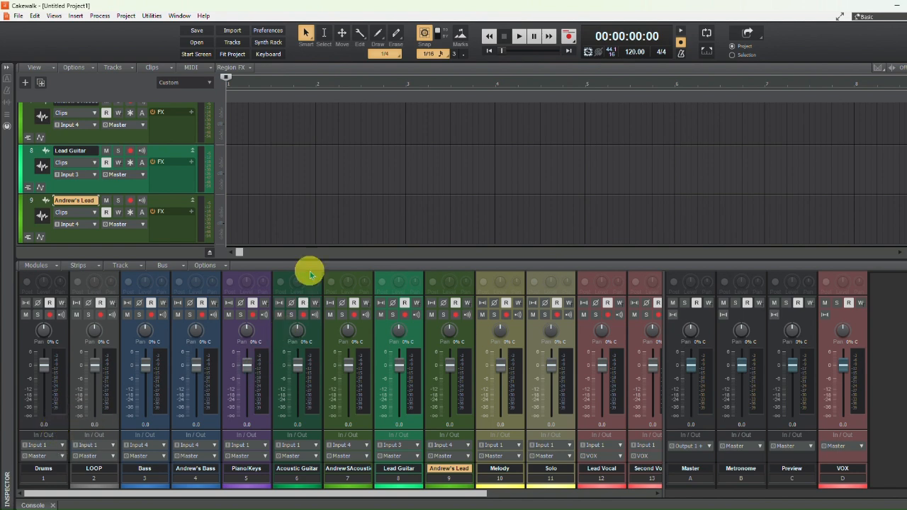
scroll(149, 178, "up", 6)
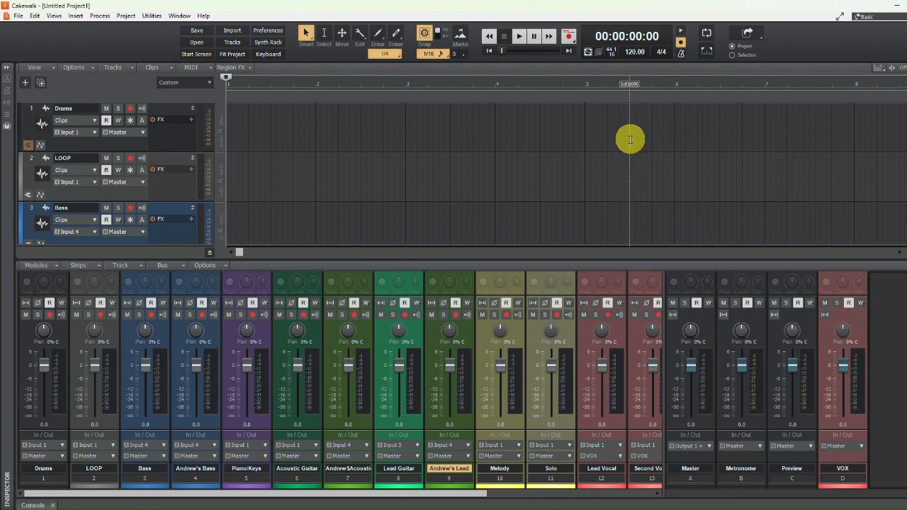
Set the project tempo to 95 BPM.
double_click(632, 51)
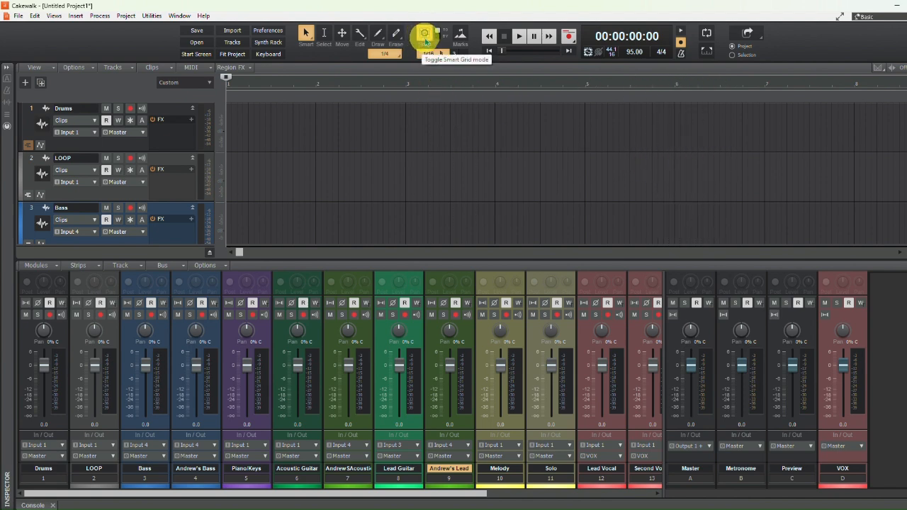
left_click(423, 34)
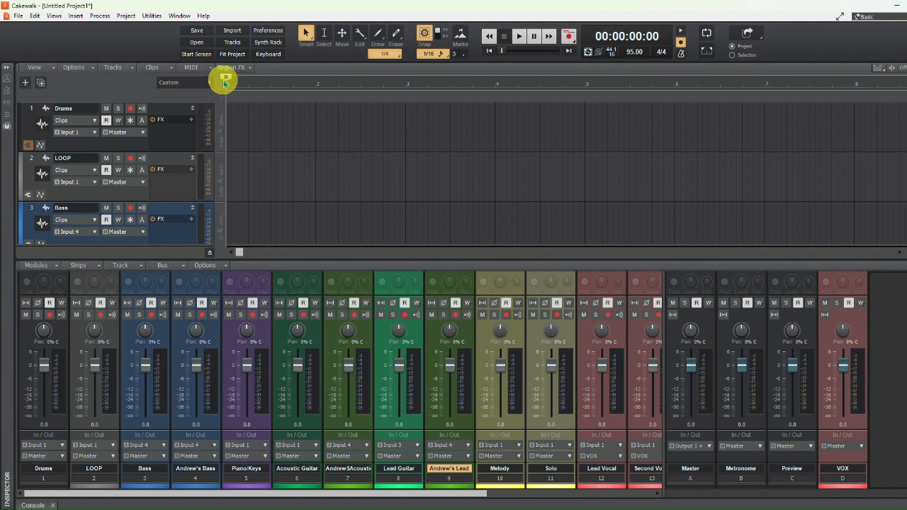
Import "In Paradise when you smile v2_Render_RealDrums (1).wav" from the Audio folder at the start of the Drums track.
right_click(228, 121)
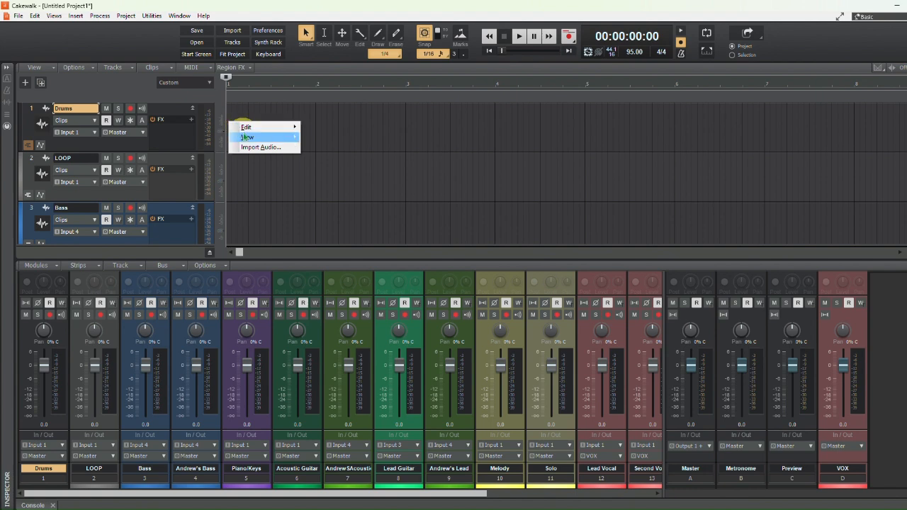
left_click(250, 147)
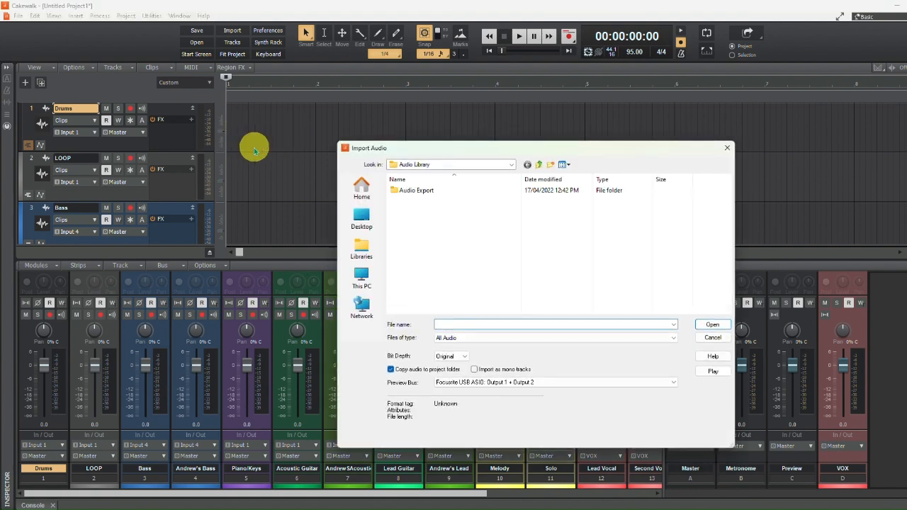
left_click(512, 166)
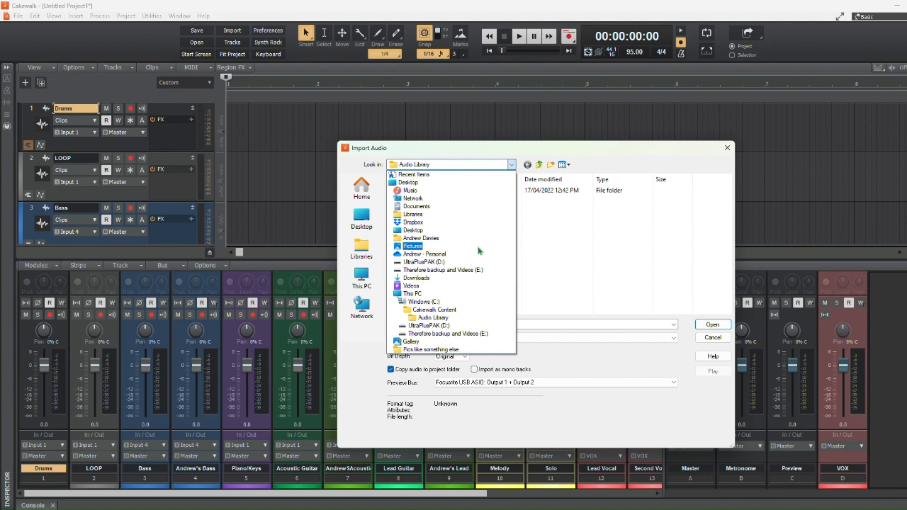
left_click(433, 318)
double_click(587, 193)
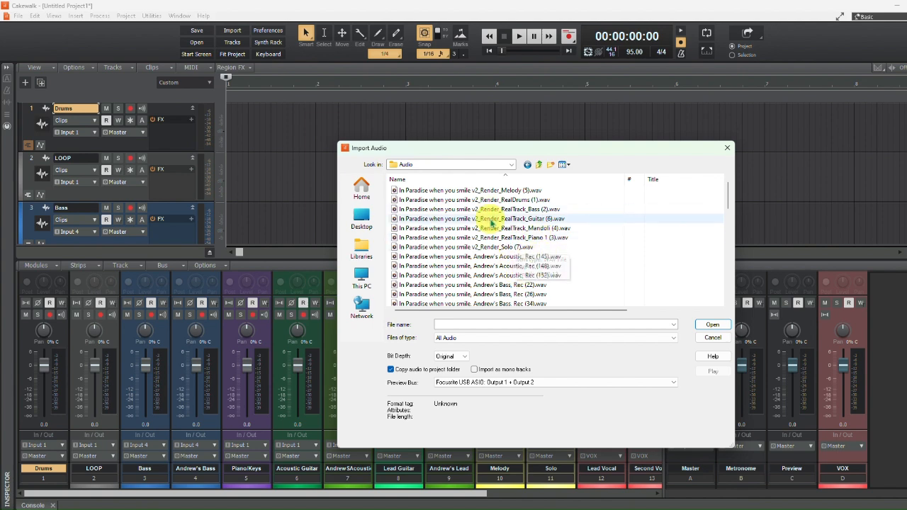
left_click(452, 202)
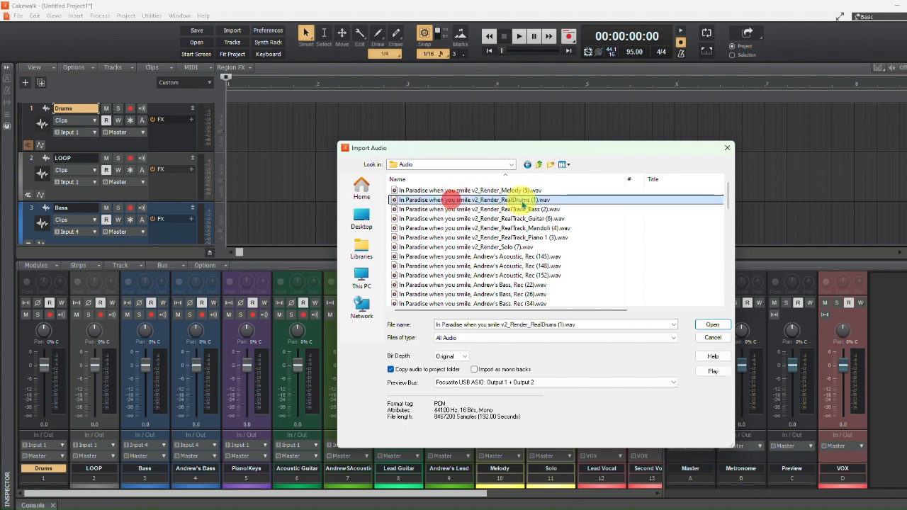
left_click(712, 325)
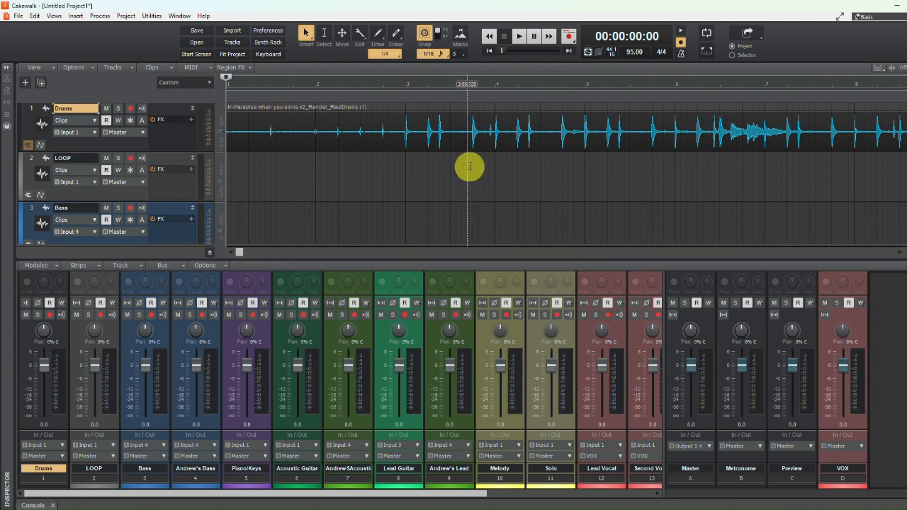
Import "In Paradise when you smile v2_Render_RealTrack_Bass (2).wav" at the start of the Bass track.
scroll(203, 196, "down", 2)
scroll(203, 197, "up", 1)
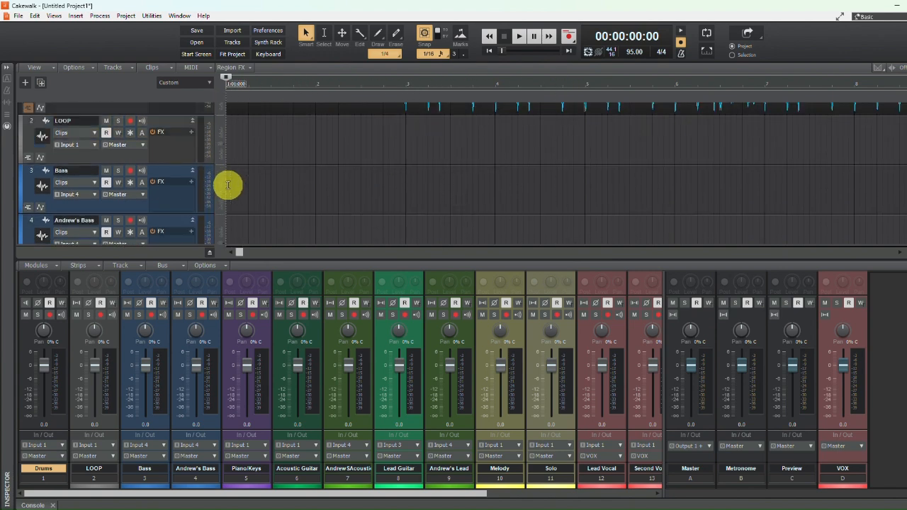
right_click(227, 186)
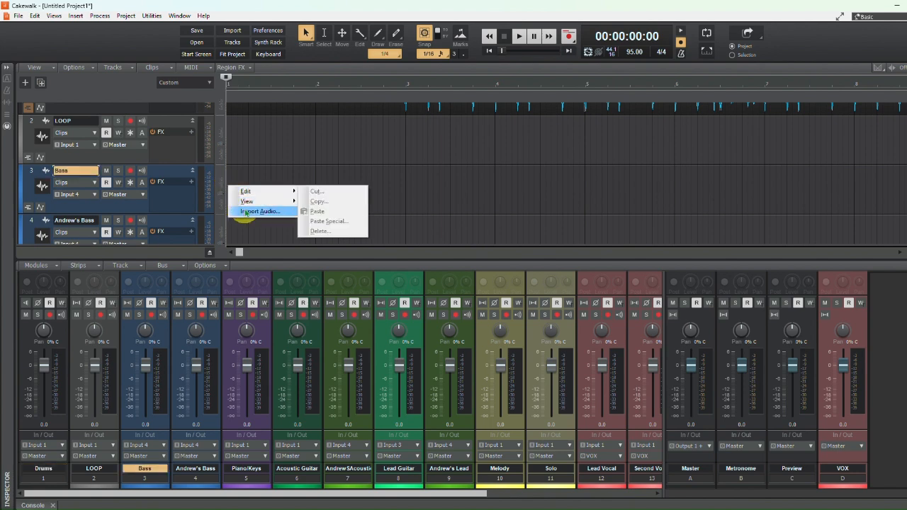
left_click(252, 212)
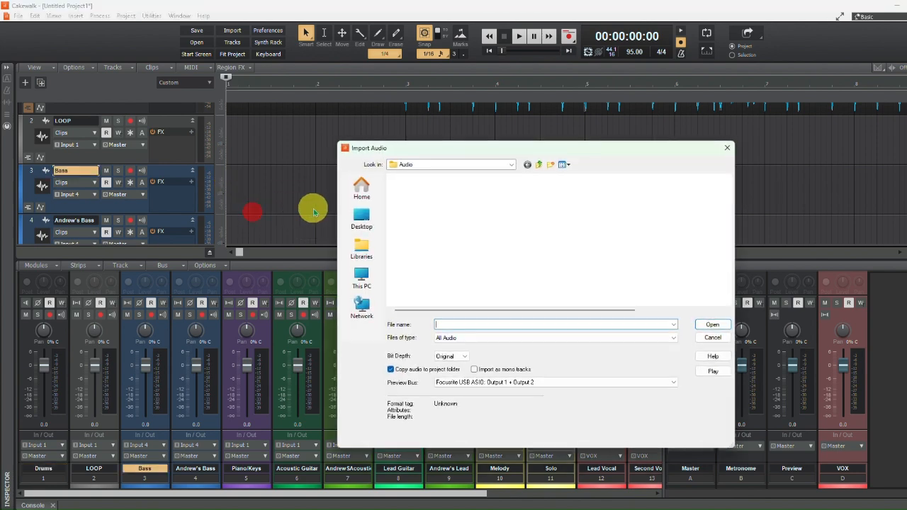
left_click(517, 209)
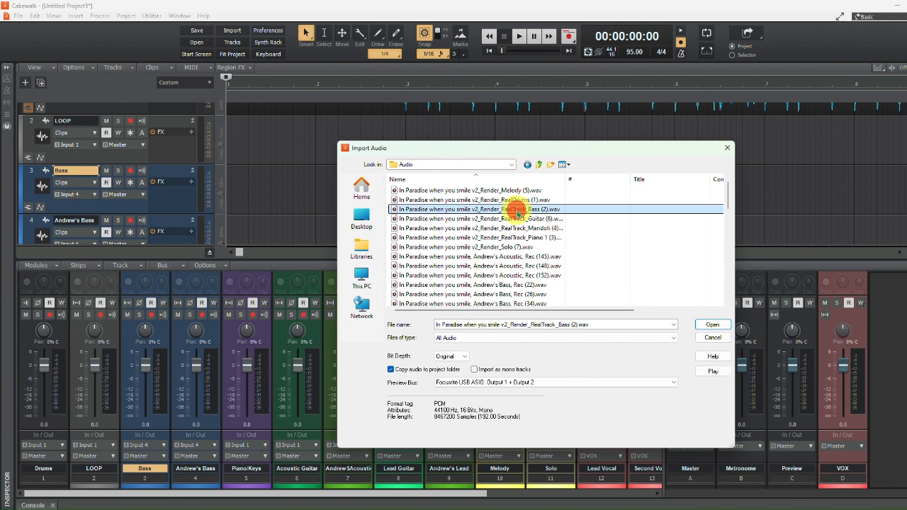
left_click(703, 324)
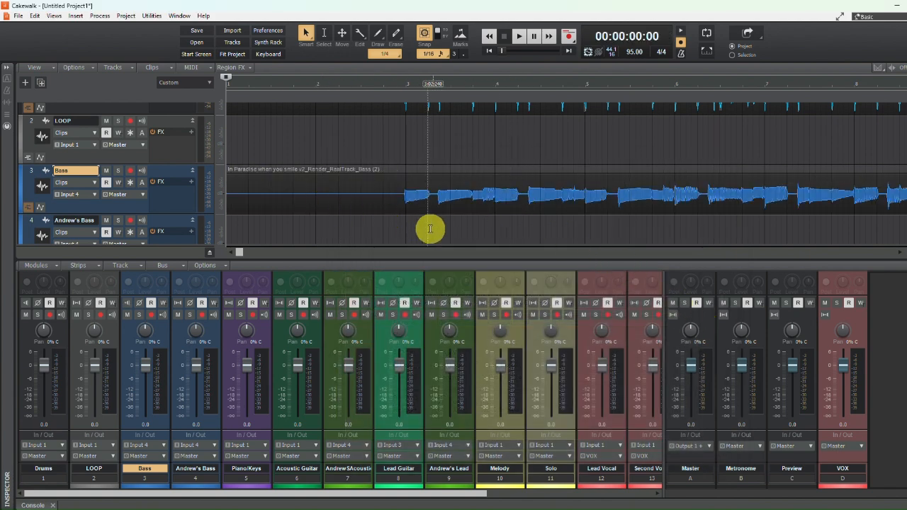
scroll(496, 174, "up", 1)
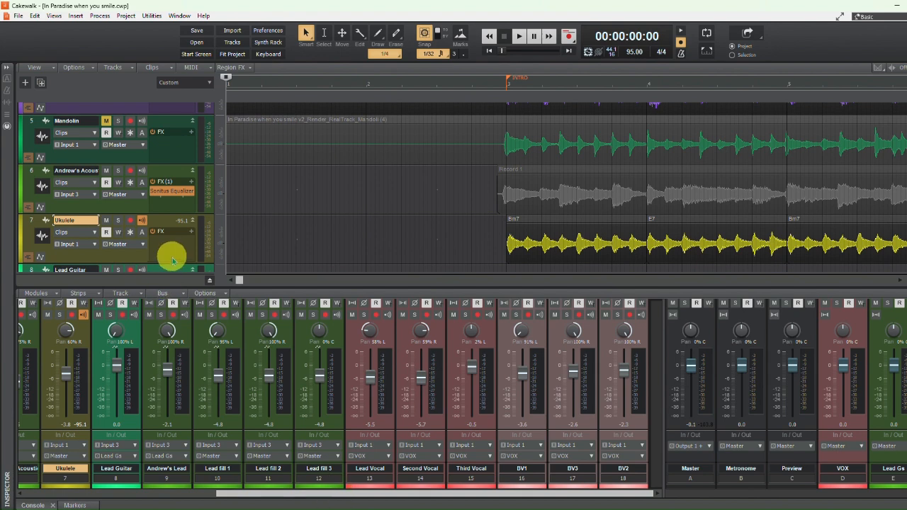
Enlarge the track area of "In Paradise when you smile.cwp" and examine its tracks from Drums down to the vocals.
left_click_drag(189, 286, 186, 377)
scroll(116, 196, "up", 3)
scroll(110, 206, "up", 1)
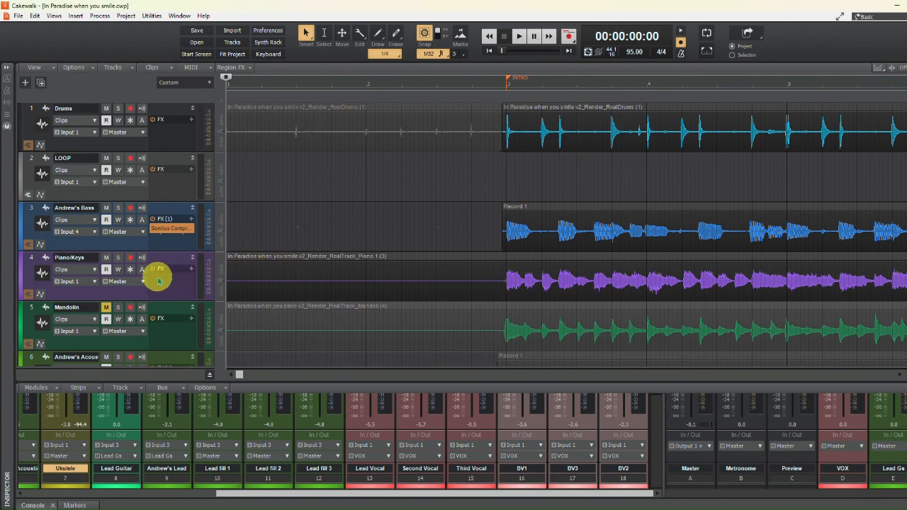
scroll(158, 277, "down", 3)
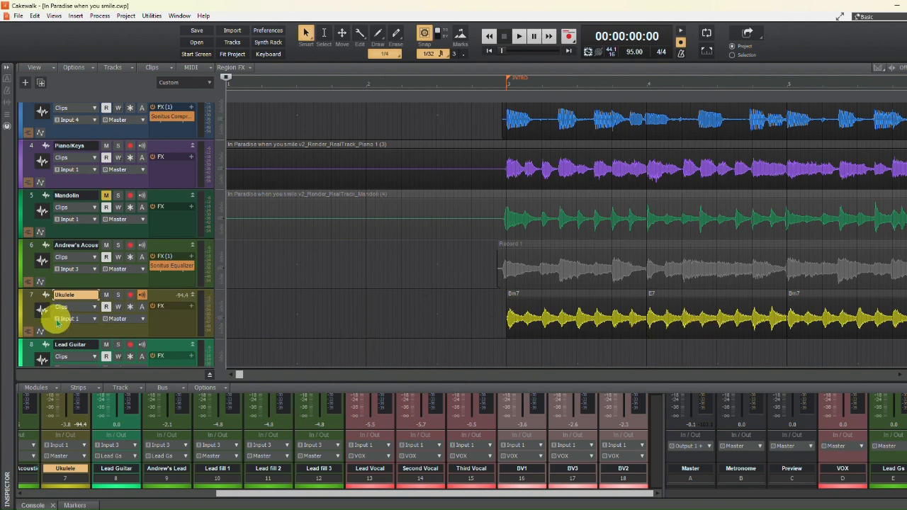
scroll(101, 283, "down", 5)
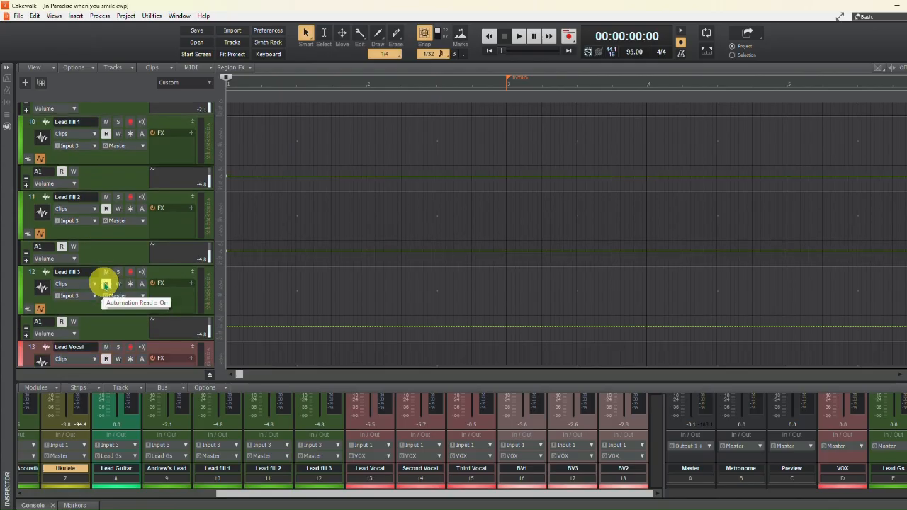
scroll(102, 283, "down", 6)
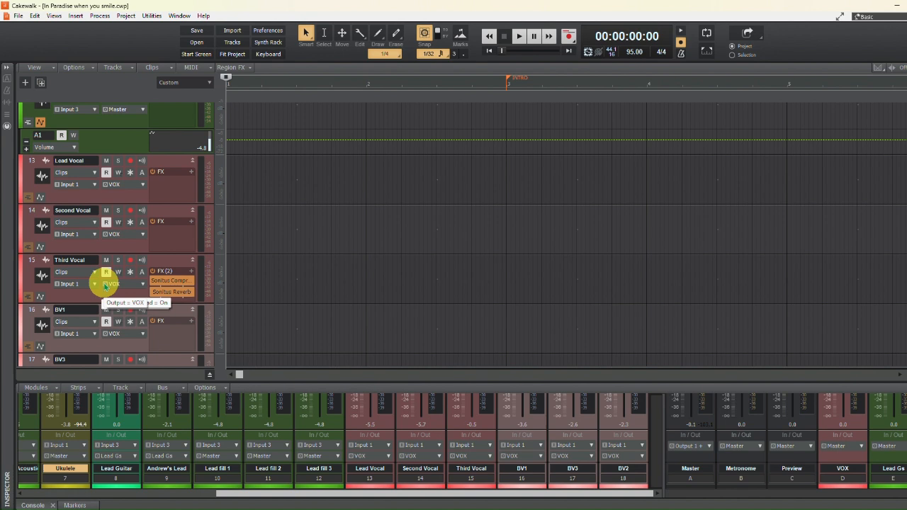
Enlarge the console and examine the three main vocal tracks' clips and the vocal channels' pan and volume settings.
left_click_drag(309, 381, 316, 245)
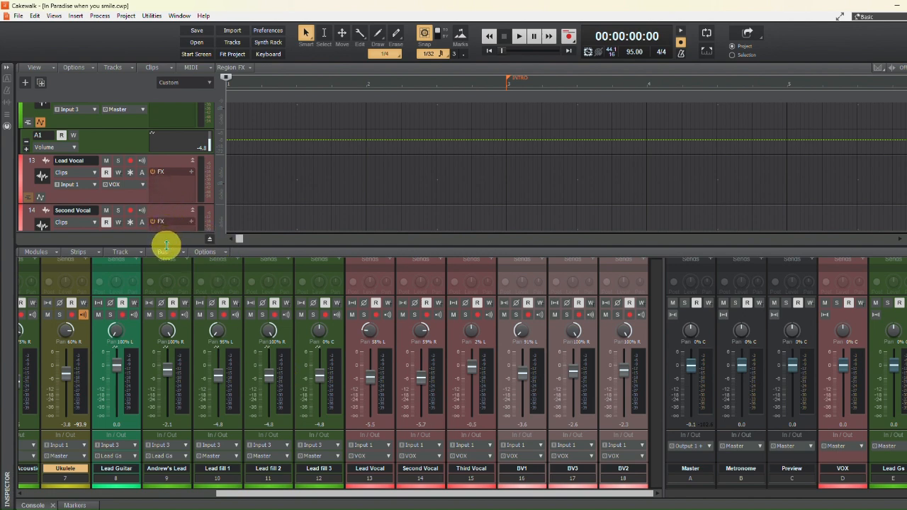
left_click_drag(166, 245, 164, 279)
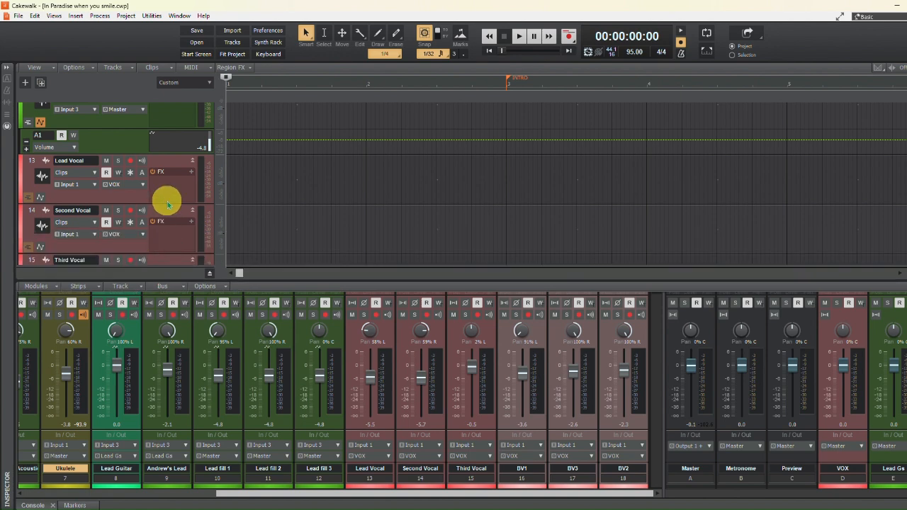
scroll(146, 204, "down", 2)
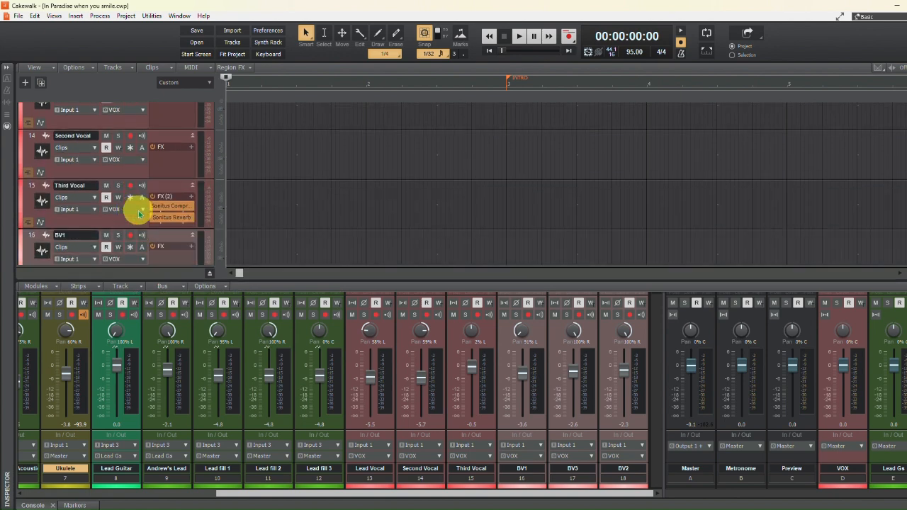
scroll(139, 209, "up", 1)
mouse_move(241, 274)
left_mouse_down()
mouse_move(289, 263)
mouse_move(276, 270)
mouse_move(291, 273)
left_mouse_up()
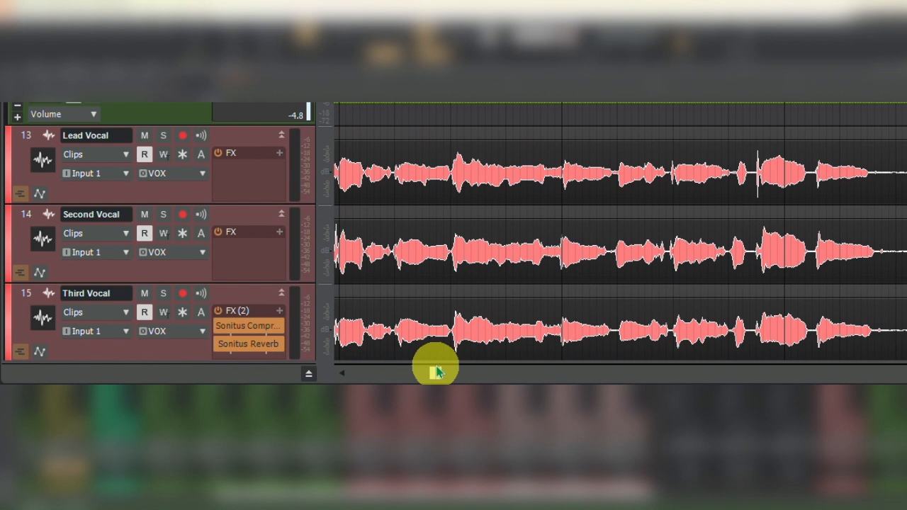
left_click_drag(436, 372, 432, 372)
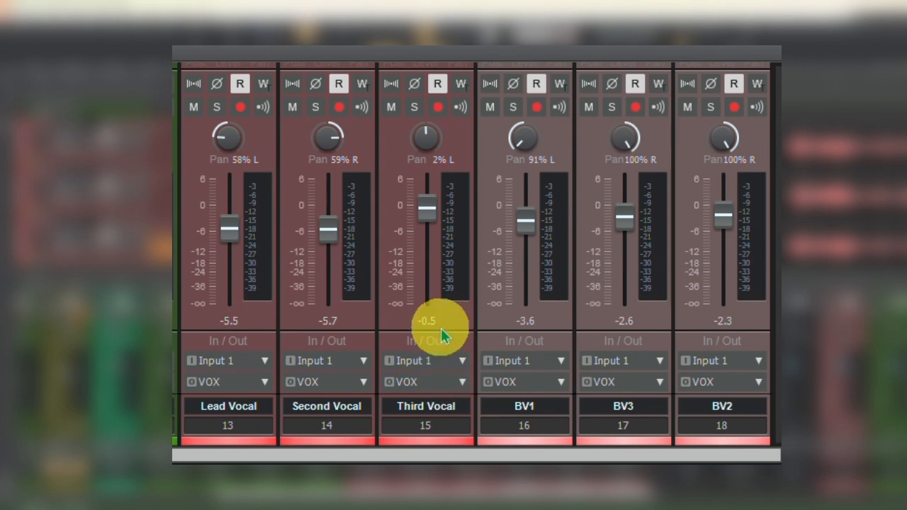
mouse_move(427, 134)
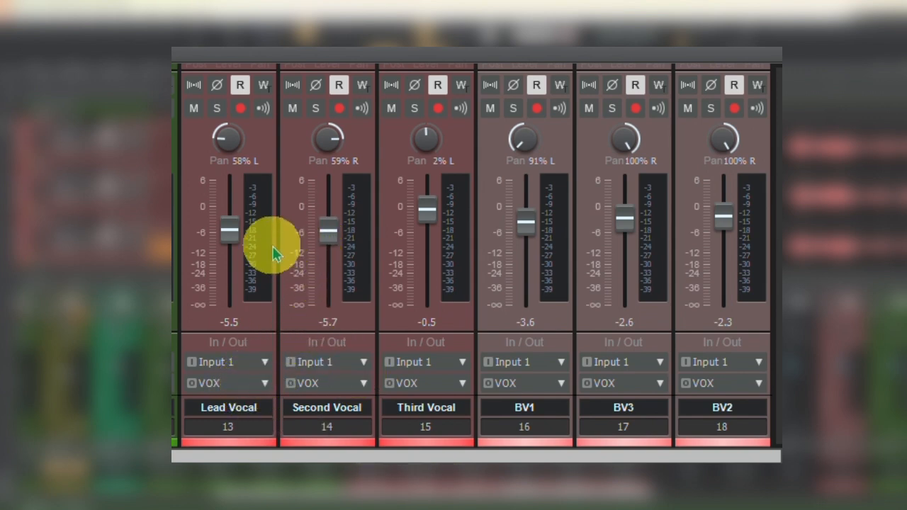
Examine the pan and volume settings of the Lead, Second and Third Vocal channels and the lead guitar and fill channels.
mouse_move(230, 251)
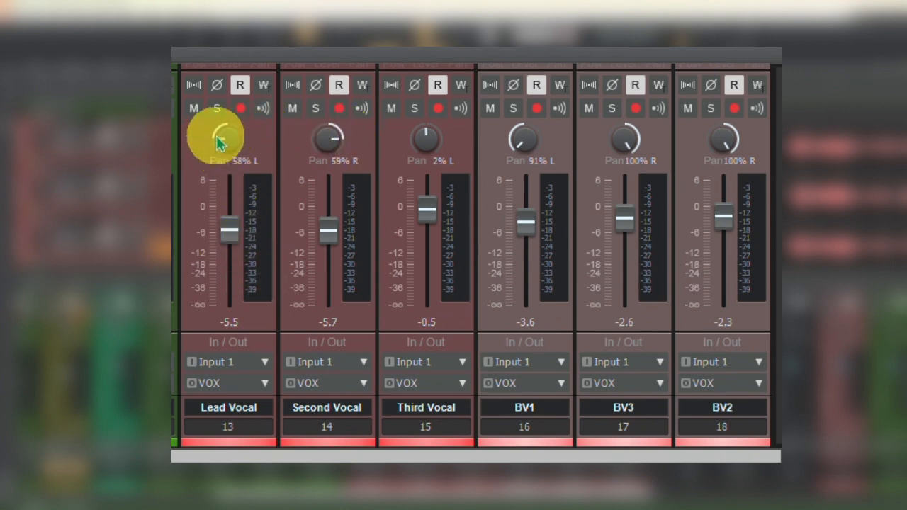
mouse_move(318, 155)
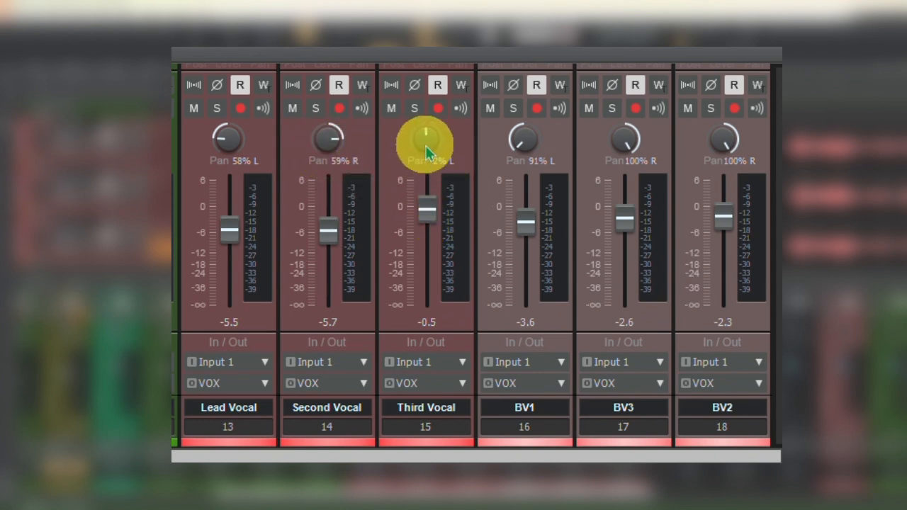
mouse_move(410, 204)
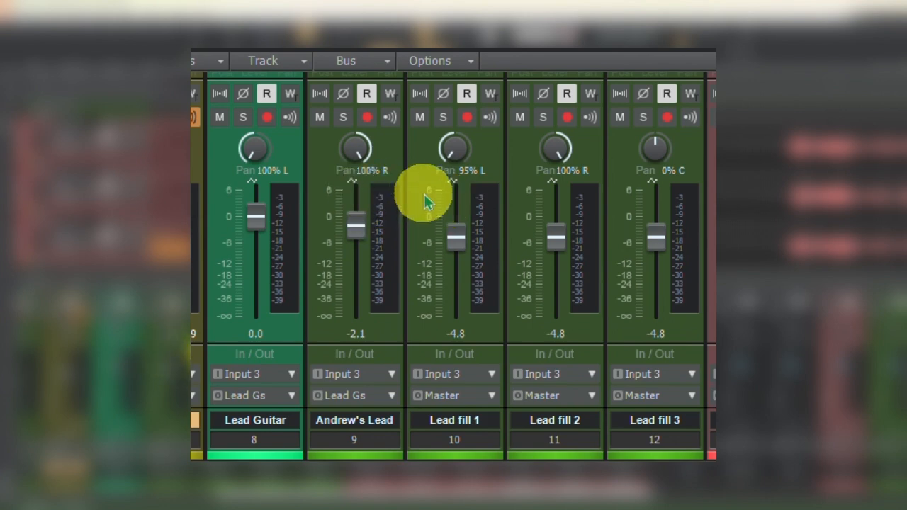
mouse_move(365, 207)
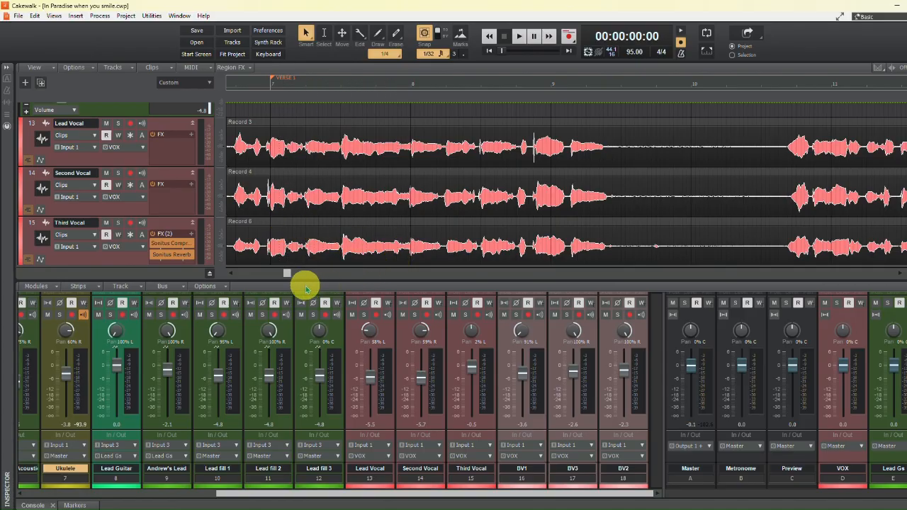
Examine the project's tracks around measures 10 to 13, from the lead fills up through the ukulele and mandolin to the bass.
left_click(285, 275)
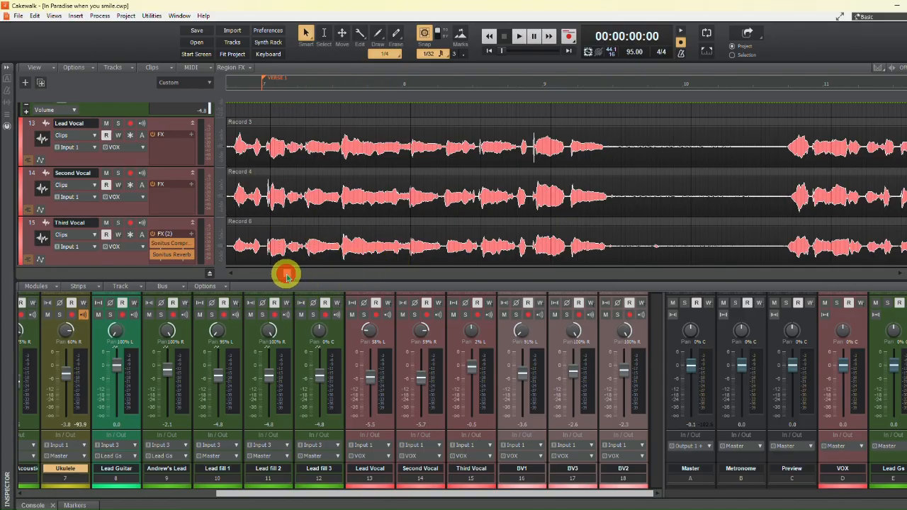
left_click_drag(285, 275, 307, 275)
scroll(111, 211, "up", 3)
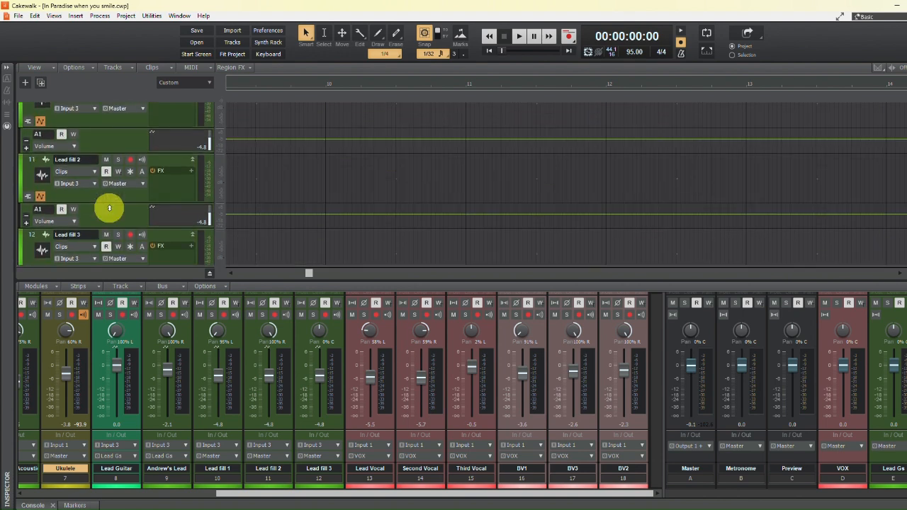
scroll(110, 206, "up", 5)
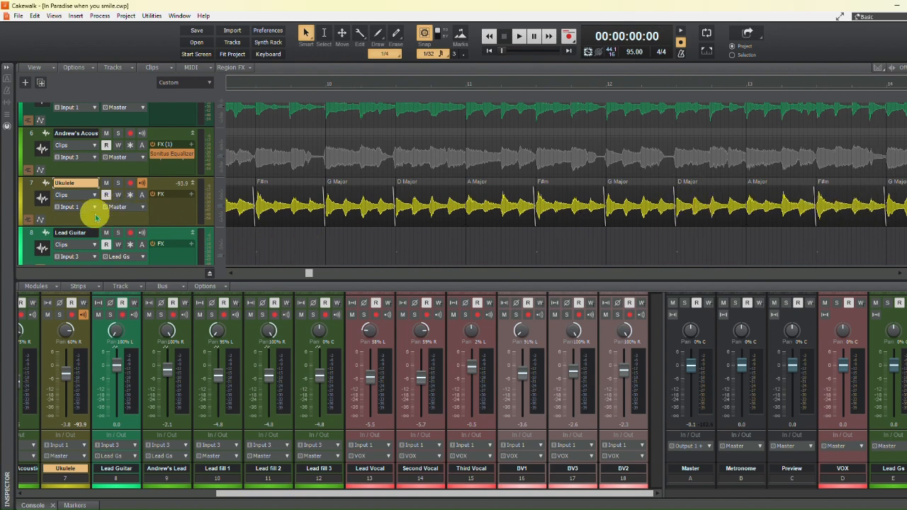
scroll(95, 214, "up", 2)
scroll(96, 209, "down", 2)
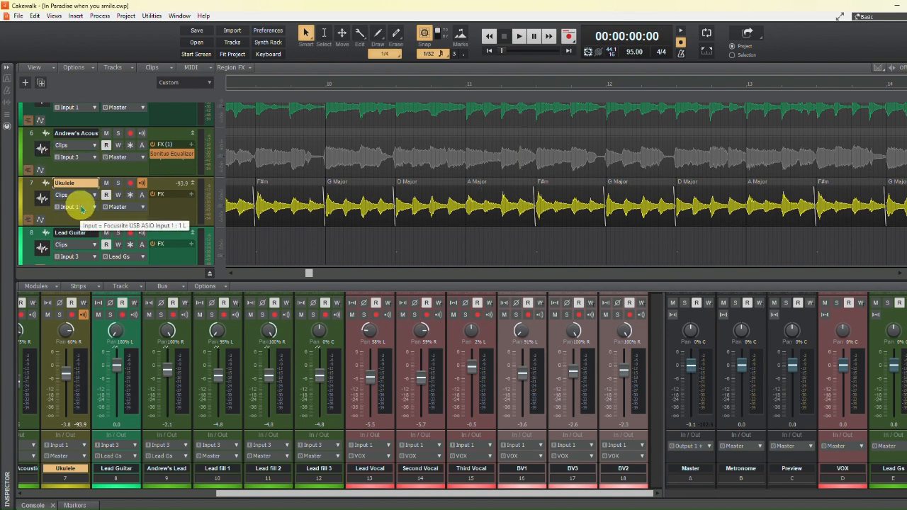
scroll(81, 208, "up", 1)
scroll(81, 207, "up", 3)
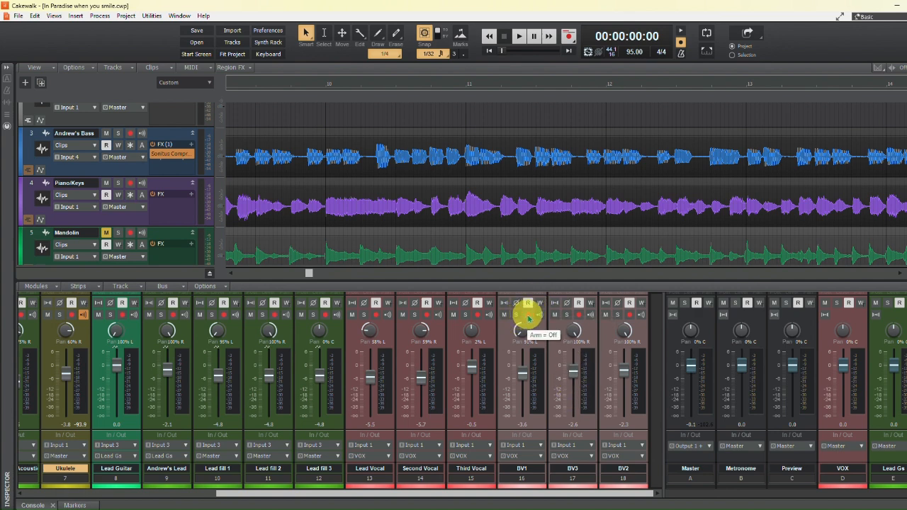
Review the project's export options, including BandLab, Audio, Other, Presets and Advanced, and close them without exporting.
left_click(755, 36)
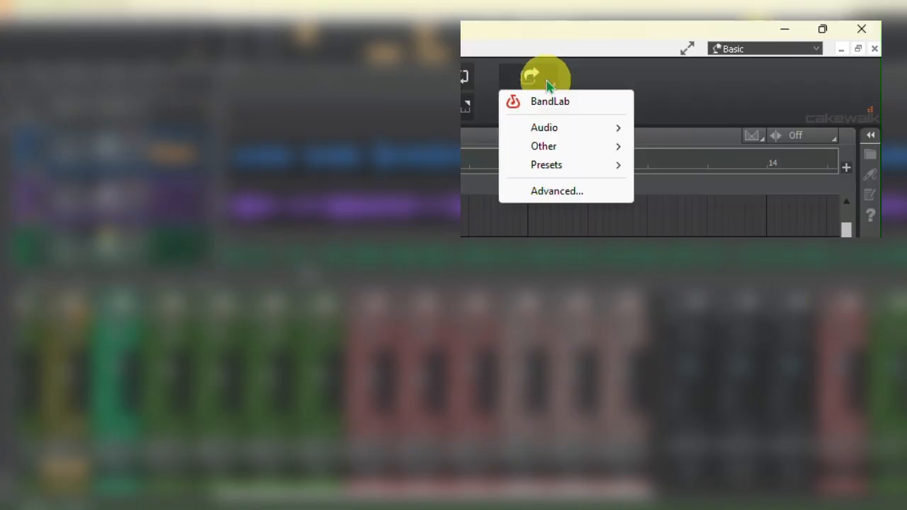
mouse_move(773, 69)
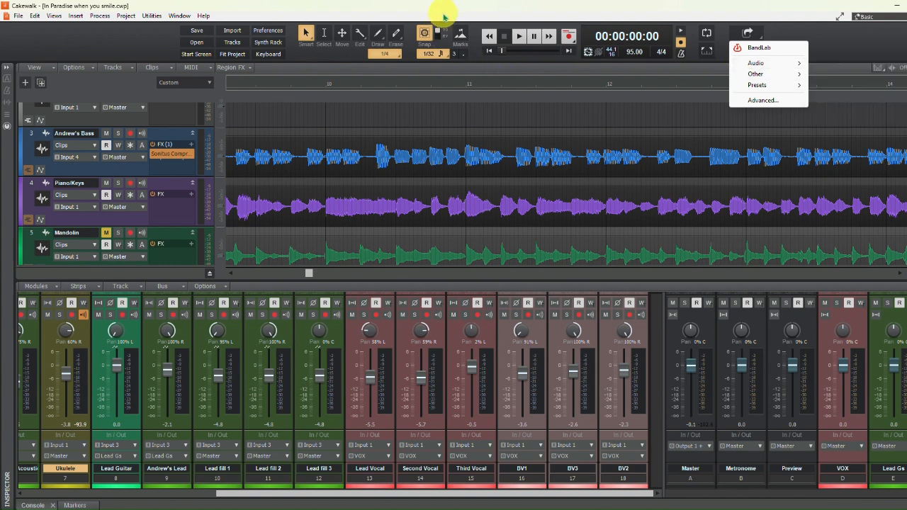
left_click(443, 16)
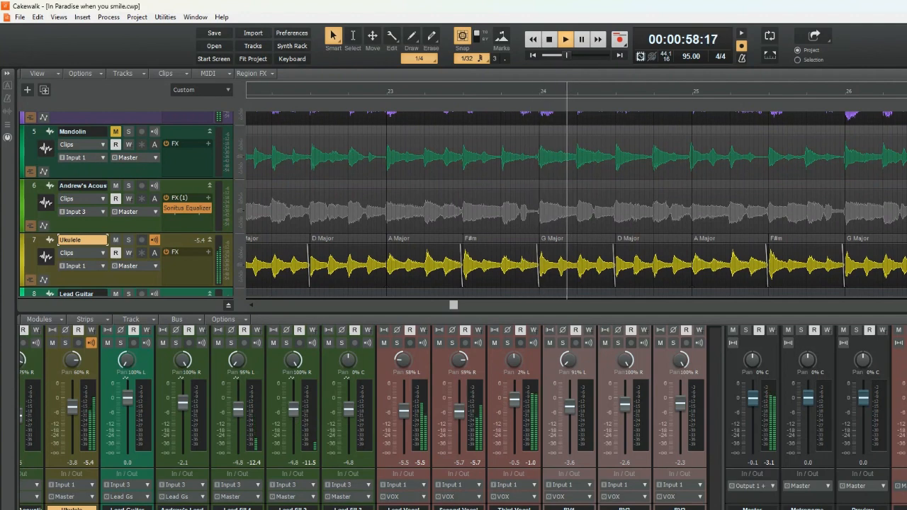
Follow the tracks from Ukulele through the lead fills to the backing vocals during playback, and enlarge the track area.
scroll(141, 225, "down", 1)
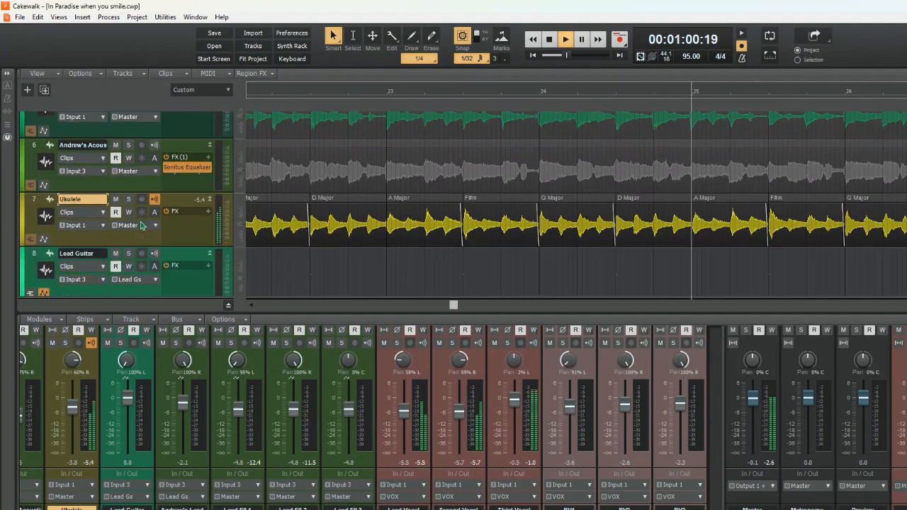
scroll(142, 225, "down", 5)
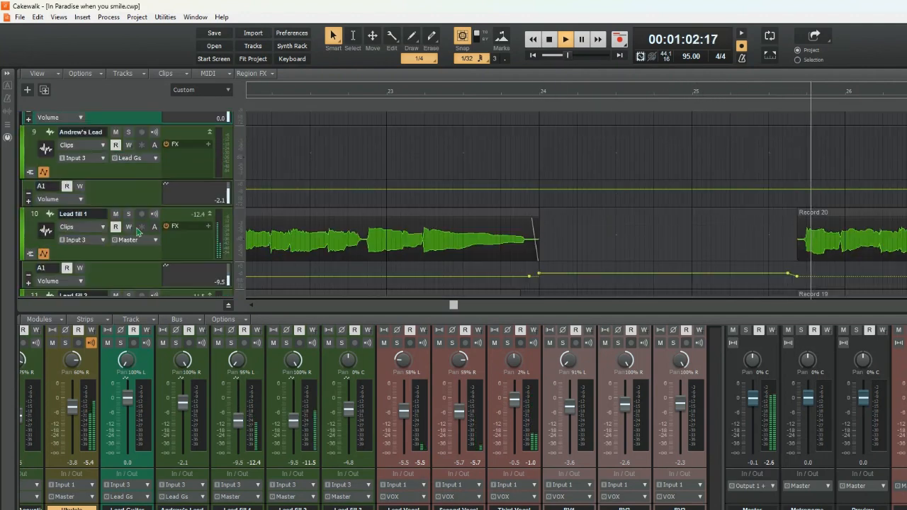
scroll(138, 232, "down", 2)
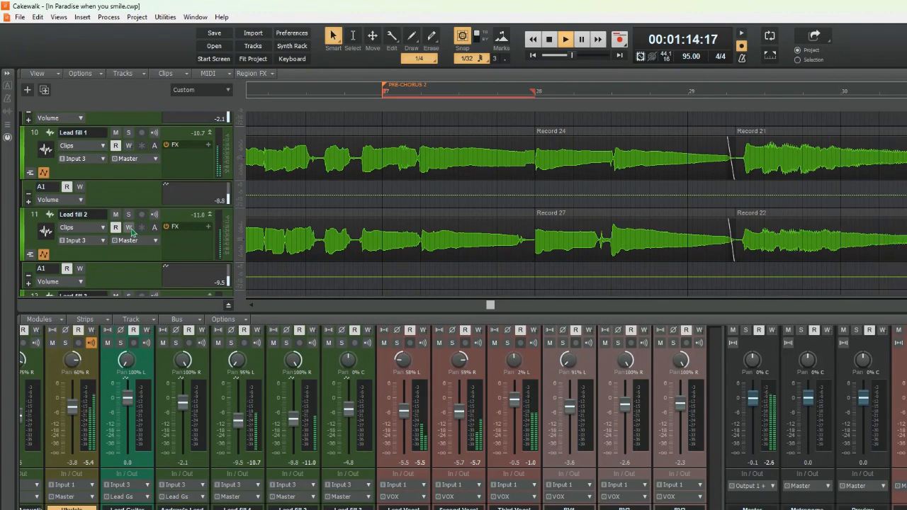
scroll(131, 231, "down", 4)
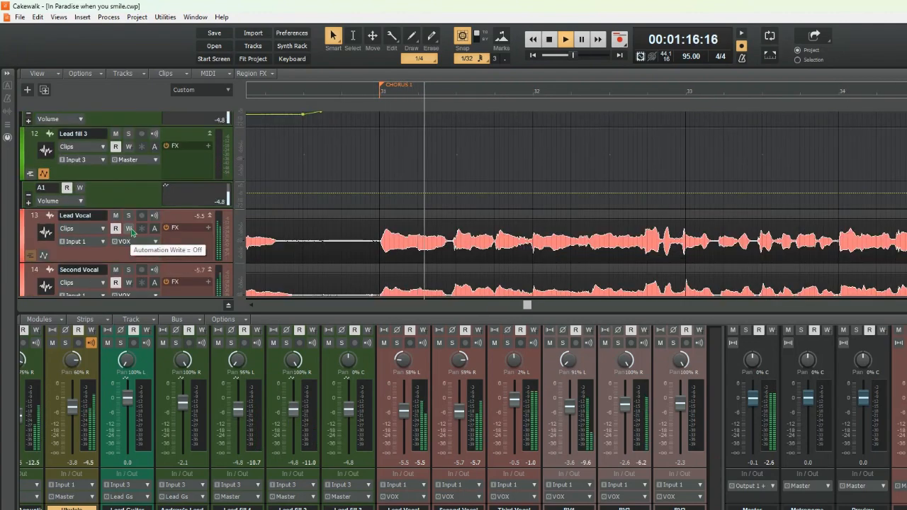
scroll(131, 230, "down", 5)
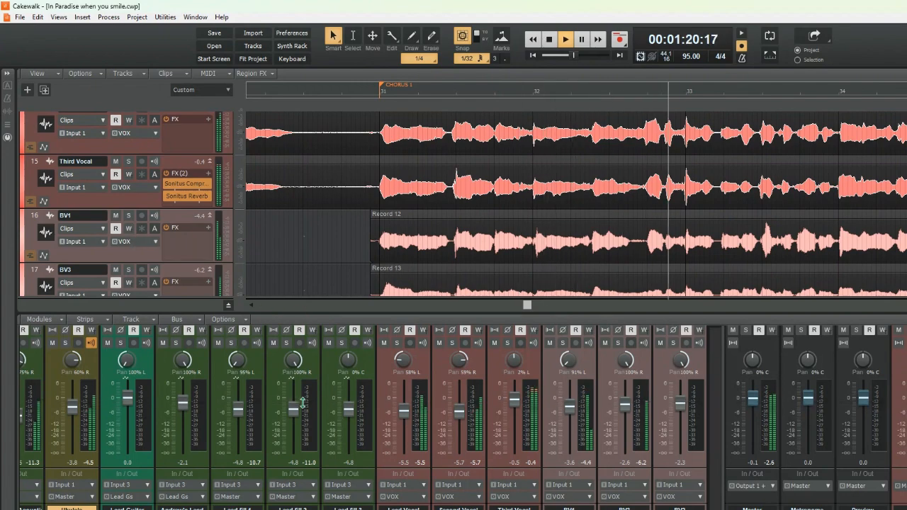
left_click_drag(303, 312, 303, 394)
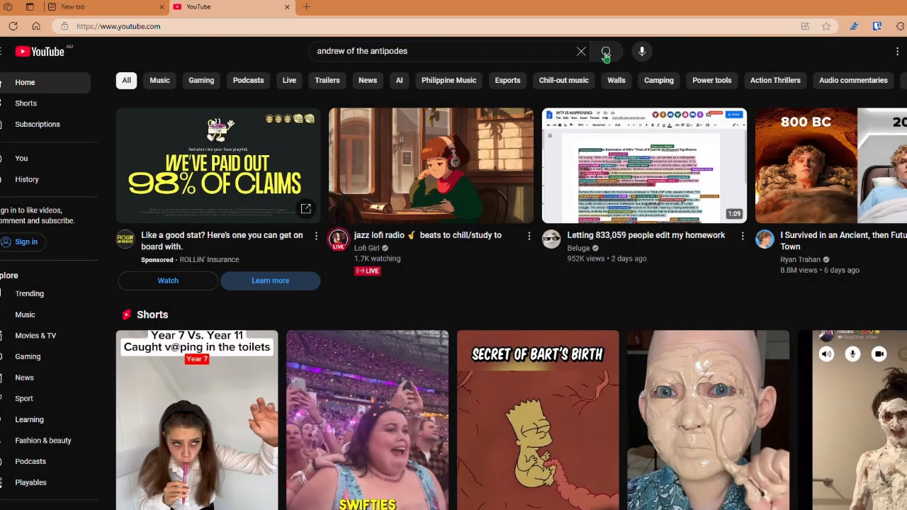
Switch to YouTube, search for "andrew of the antipodes" and open the video list of the Andrew of the Antipodes channel.
left_click(606, 53)
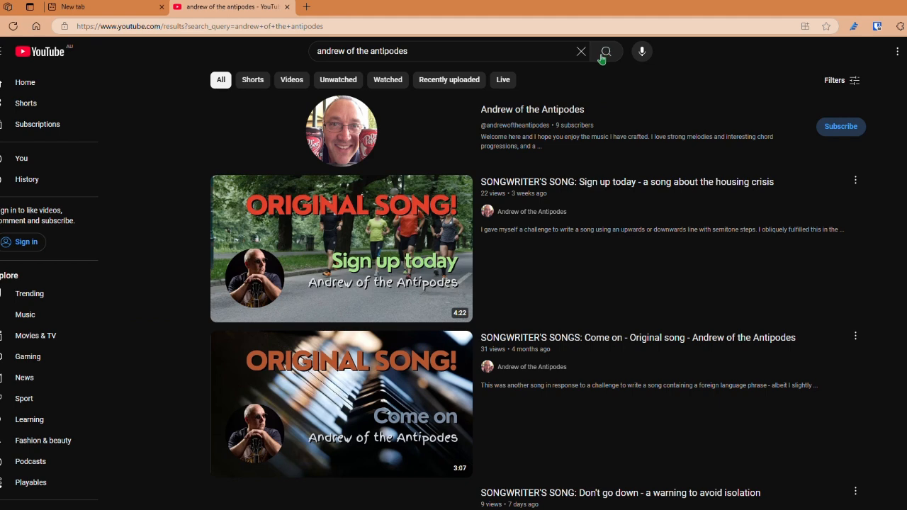
left_click(527, 109)
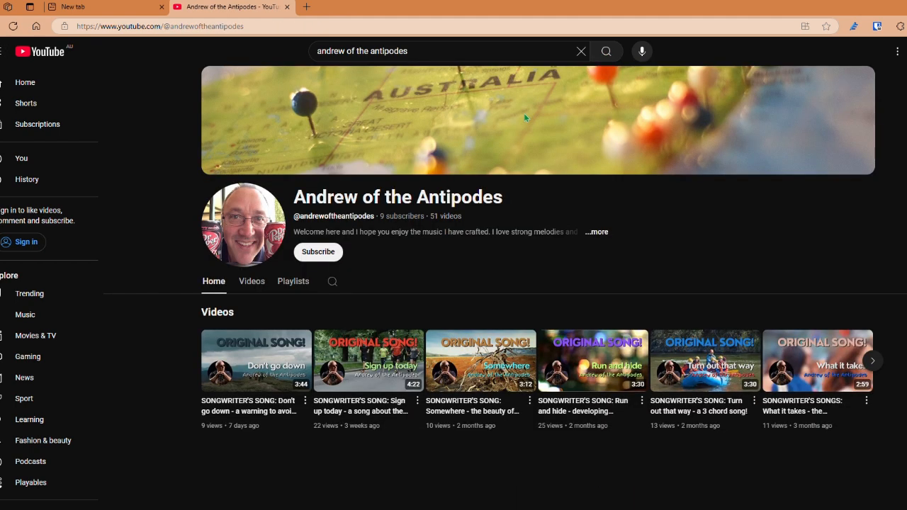
left_click(252, 282)
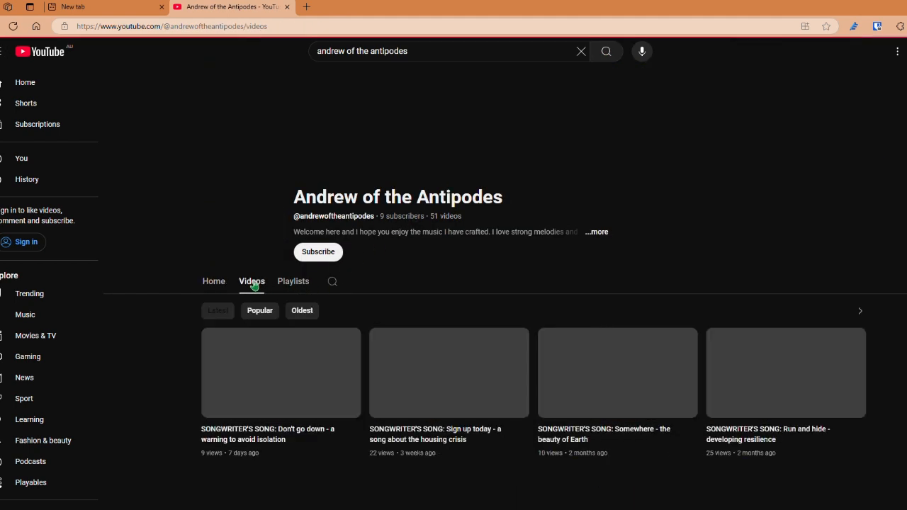
Find the video "SONGWRITER'S SONGS: In paradise (when you smile)" in the channel's video list and open it.
scroll(533, 323, "down", 5)
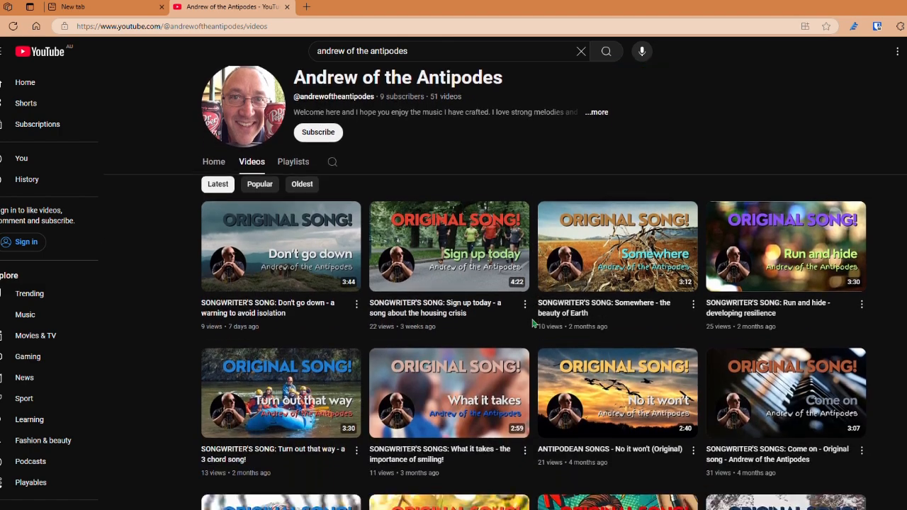
scroll(533, 323, "down", 3)
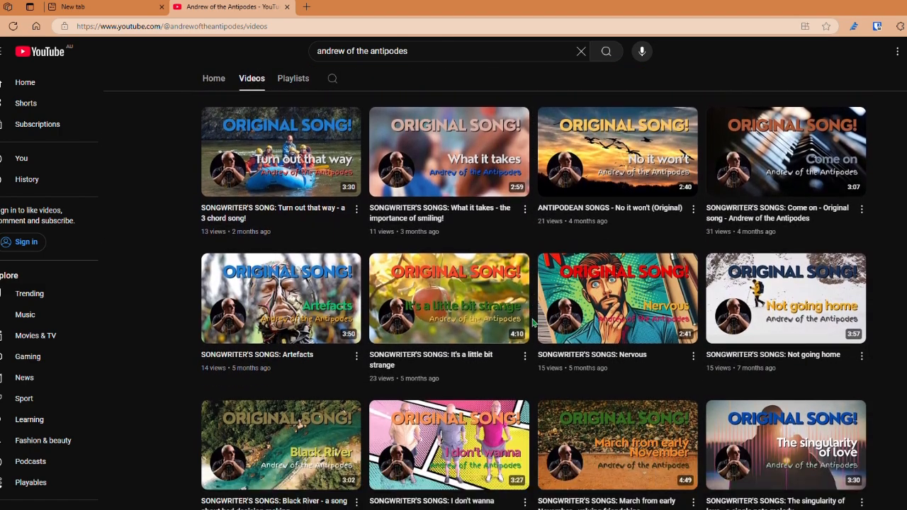
scroll(533, 323, "down", 4)
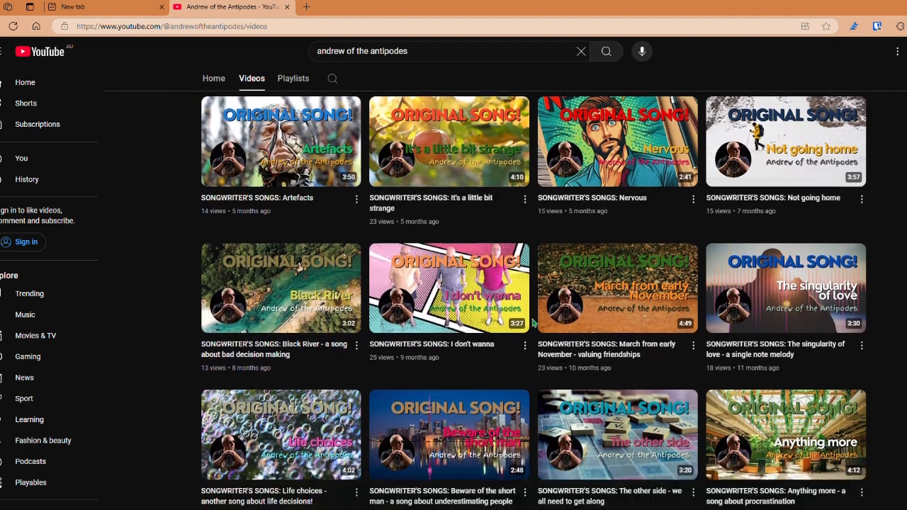
scroll(533, 323, "down", 4)
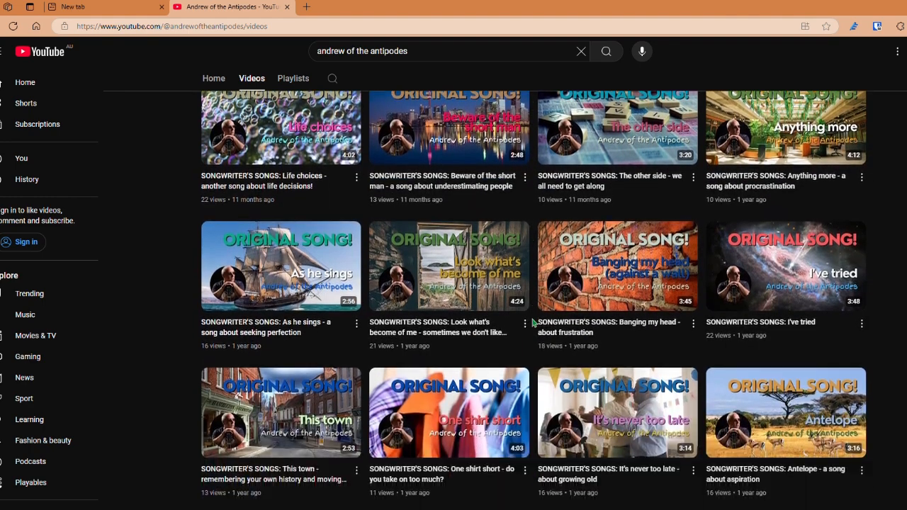
scroll(533, 323, "down", 5)
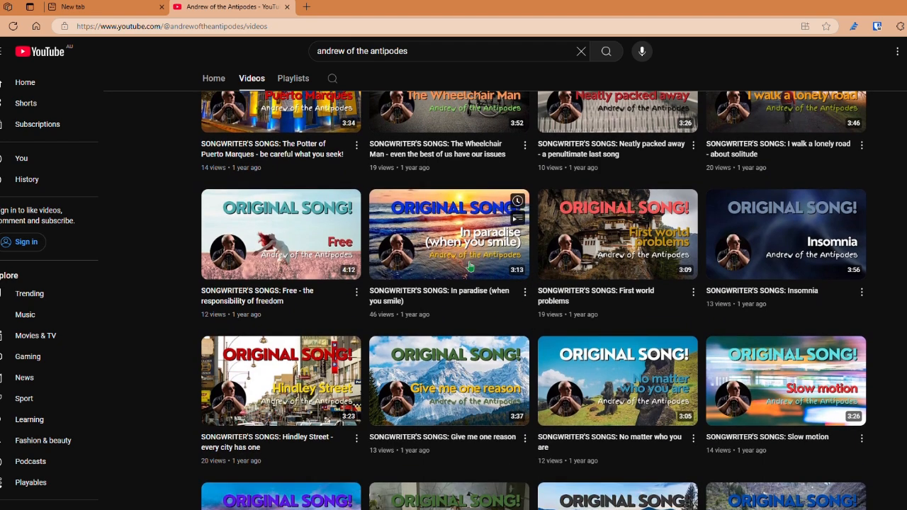
left_click(464, 241)
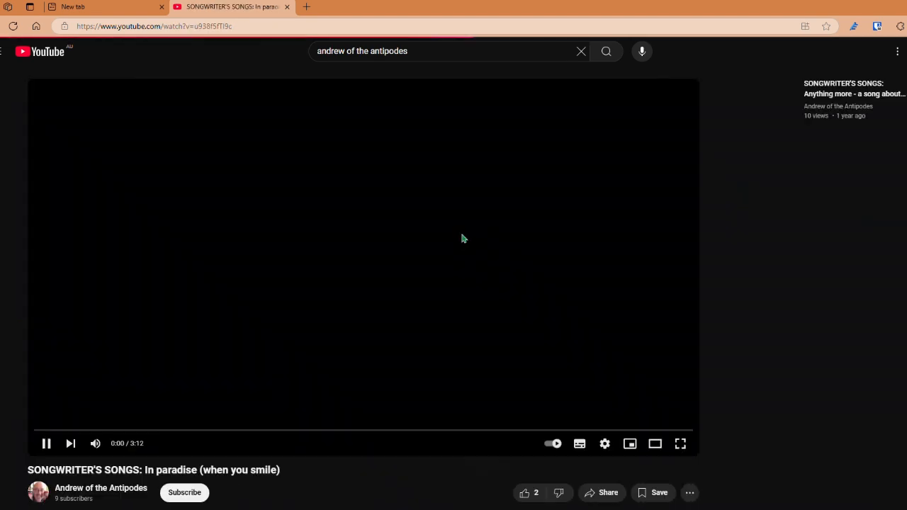